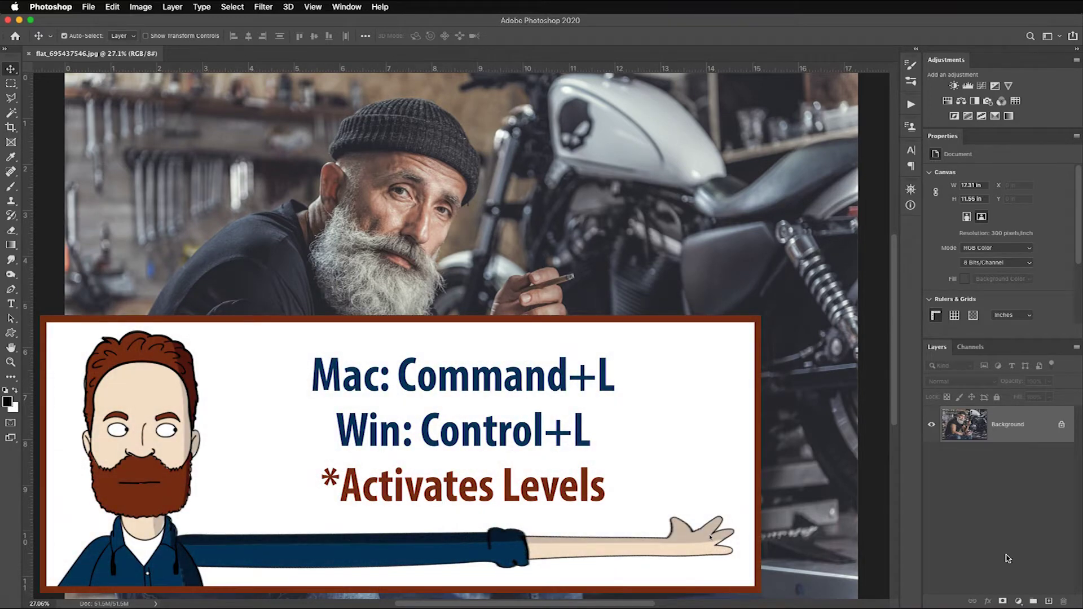
Add a Levels adjustment layer and raise its black input to 47 while previewing shadow clipping.
key("super+l")
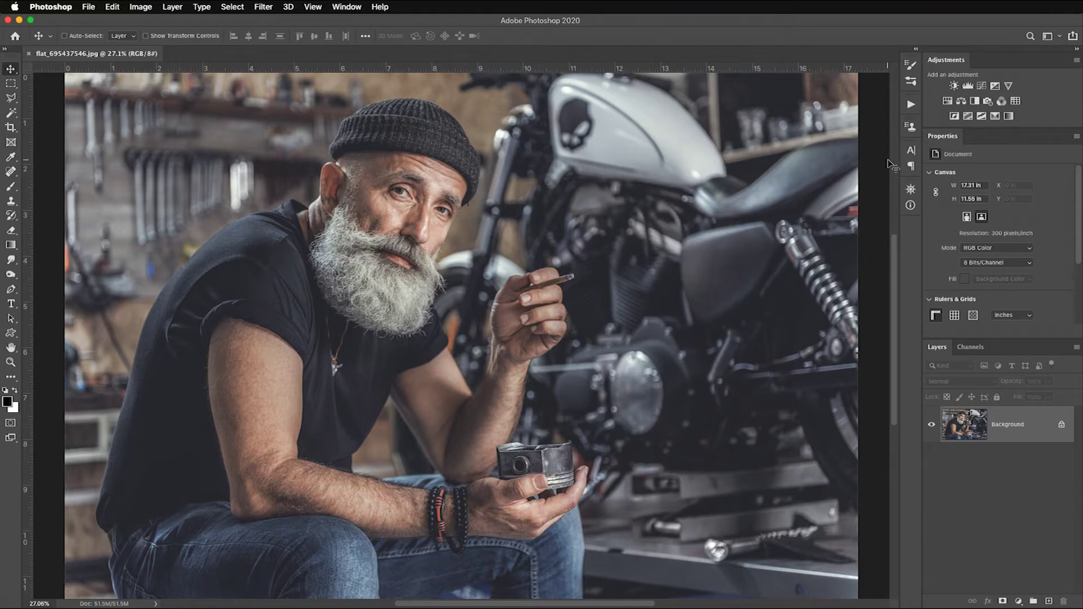
left_click(967, 86)
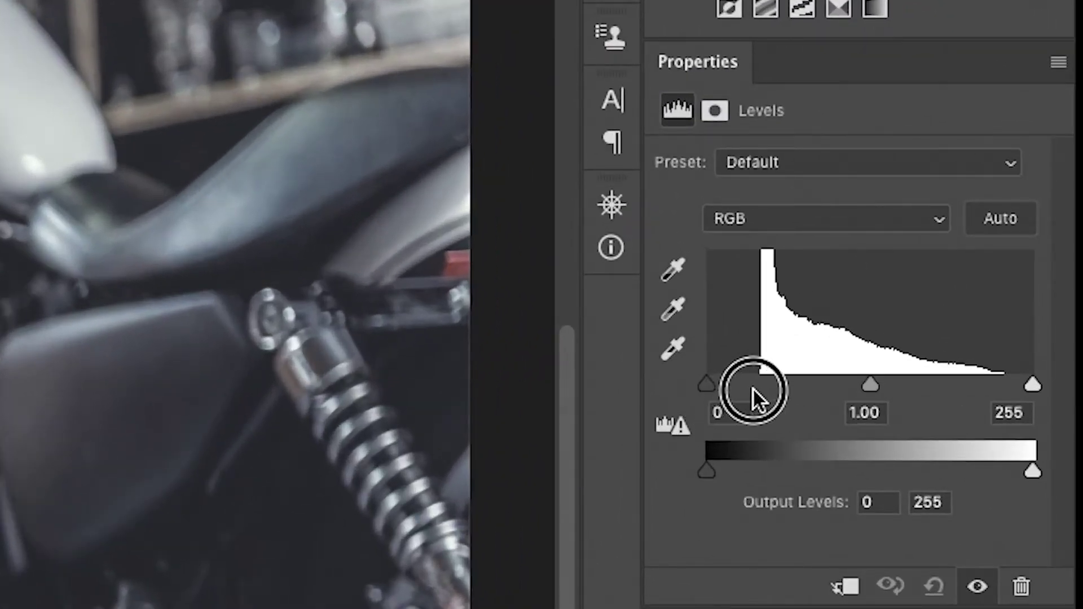
left_click_drag(760, 382, 757, 390)
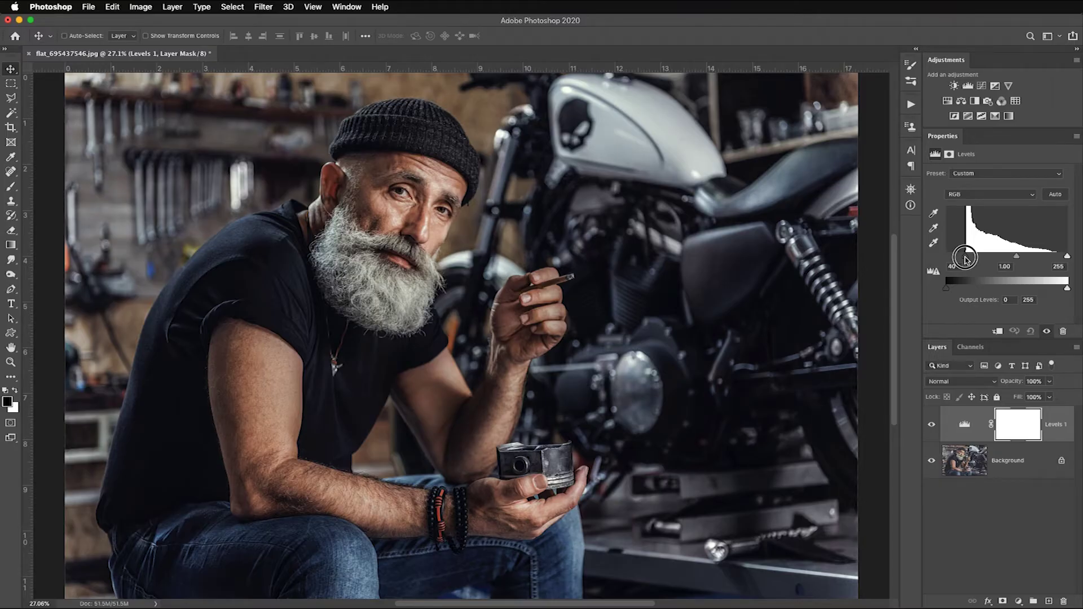
left_click(964, 258, "alt")
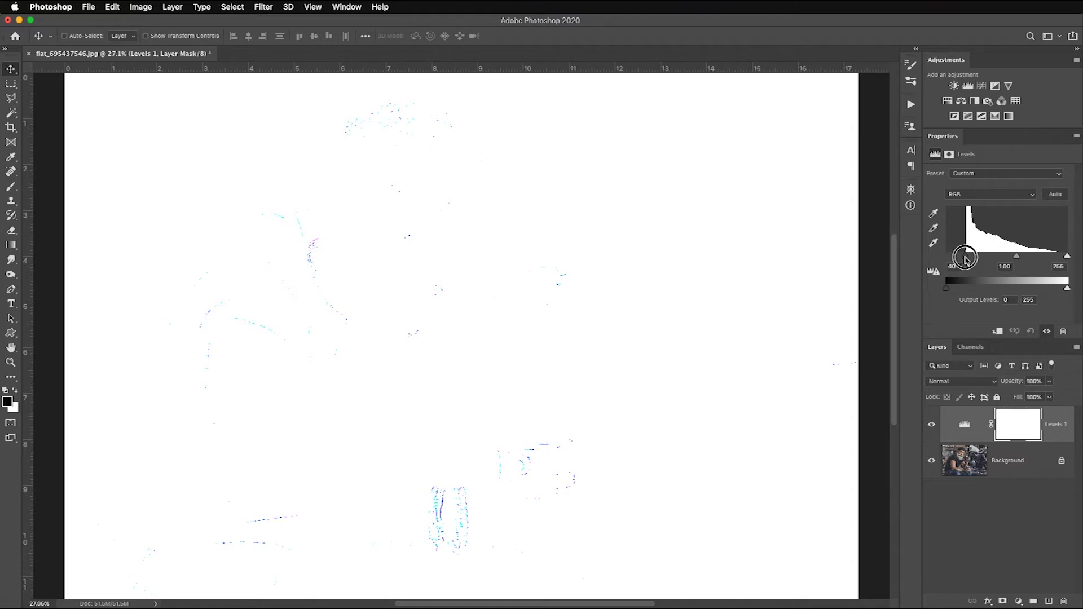
left_click_drag(964, 258, 967, 259)
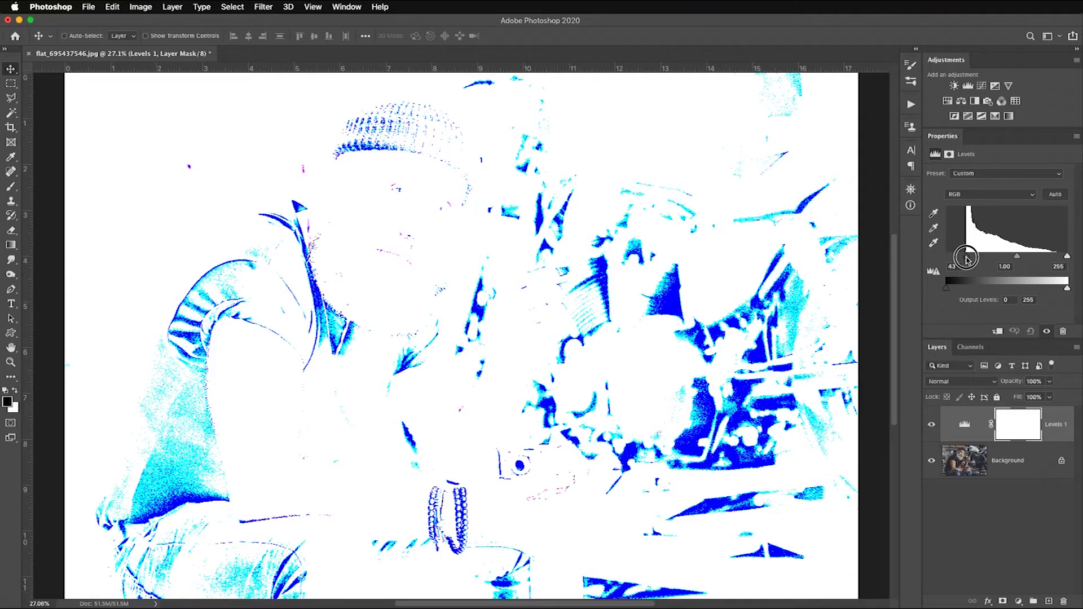
left_click_drag(966, 259, 969, 259)
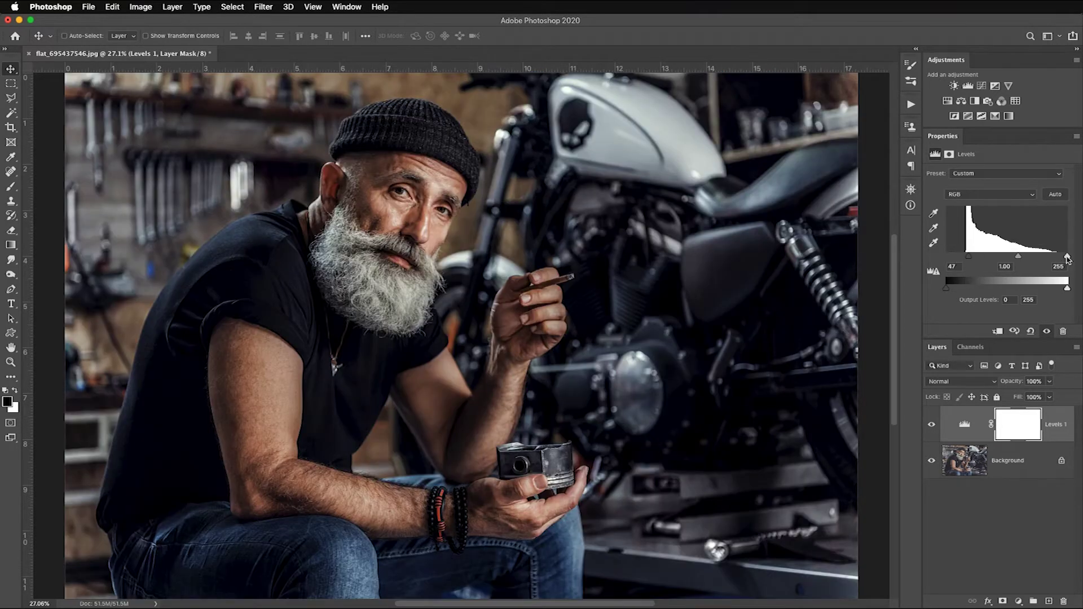
Set the Levels white input to 227 and midtones to 1.22, then delete the Levels layer.
left_click_drag(1067, 258, 1057, 259)
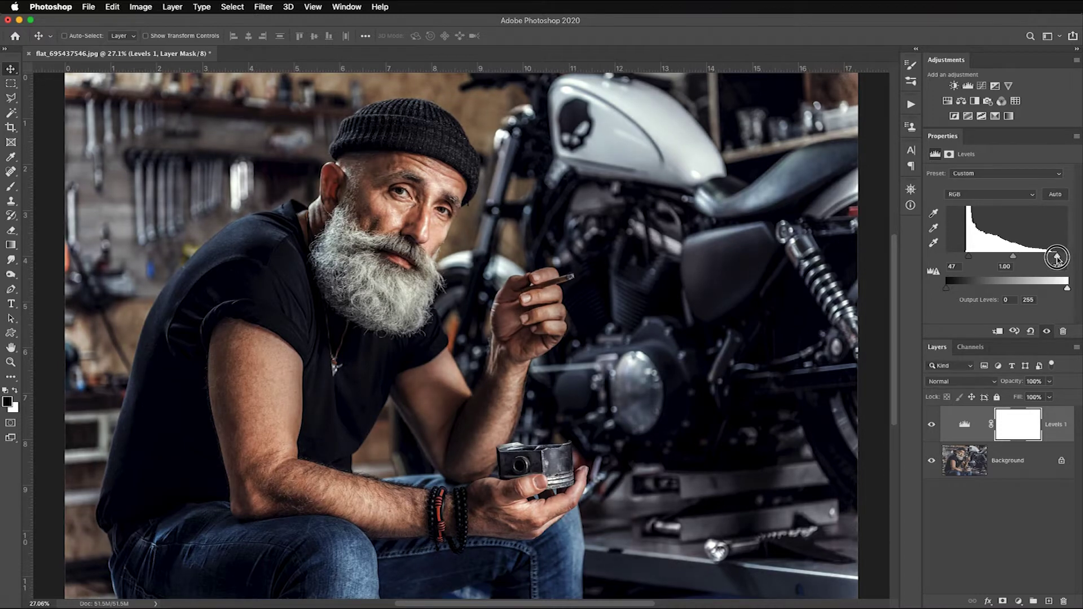
key("alt")
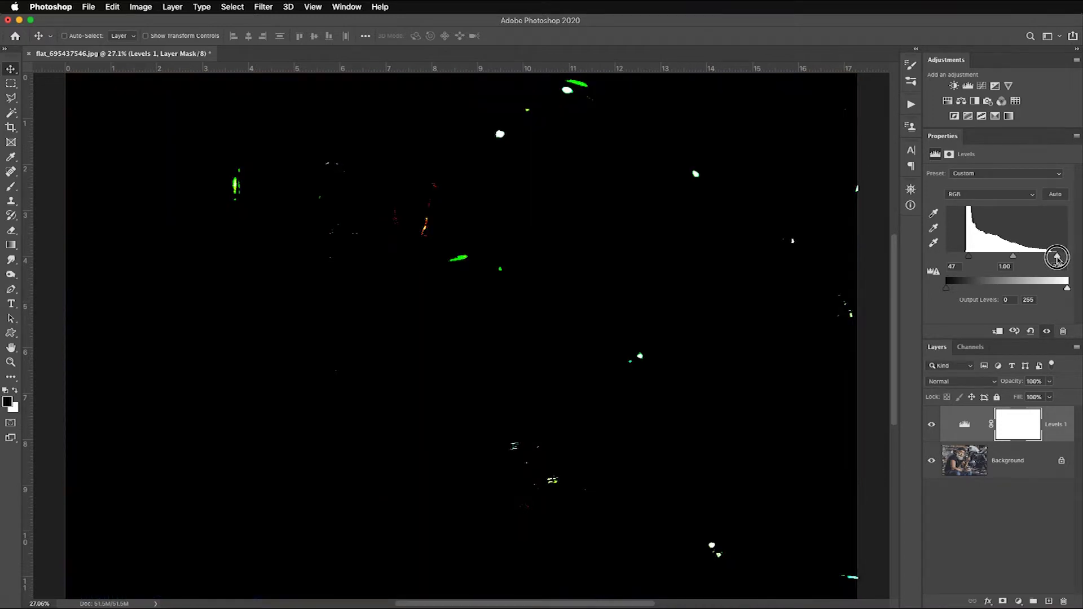
left_click_drag(1056, 259, 1052, 258)
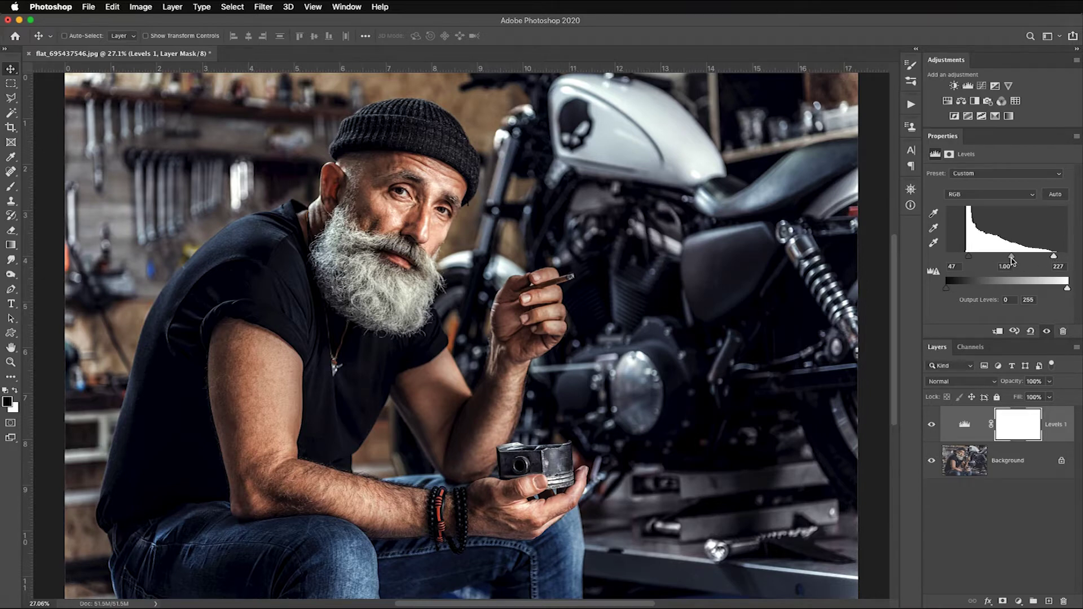
left_click_drag(1011, 259, 1007, 260)
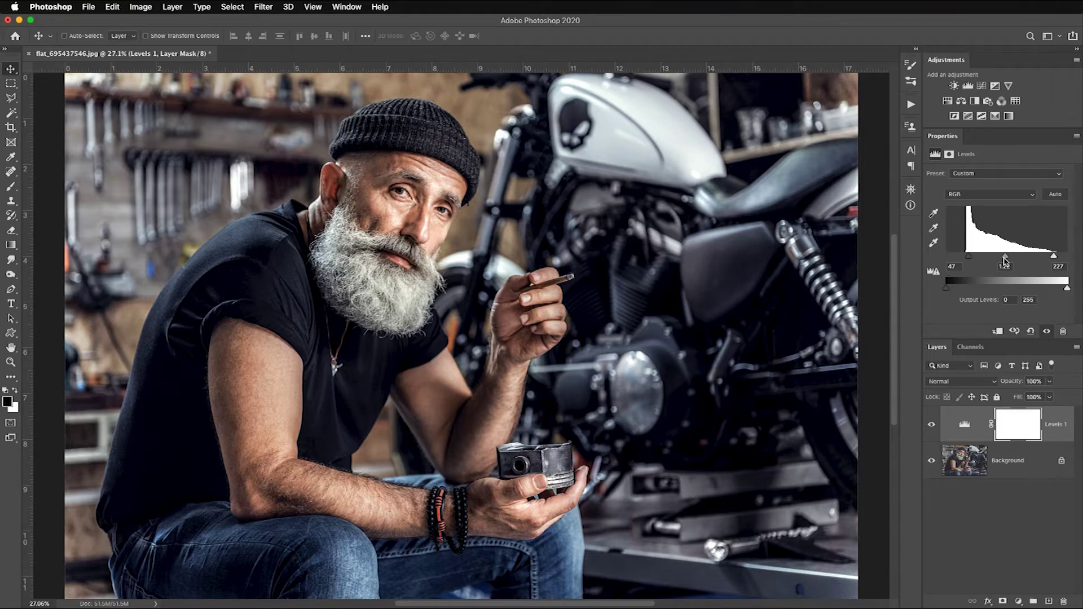
key("BackSpace")
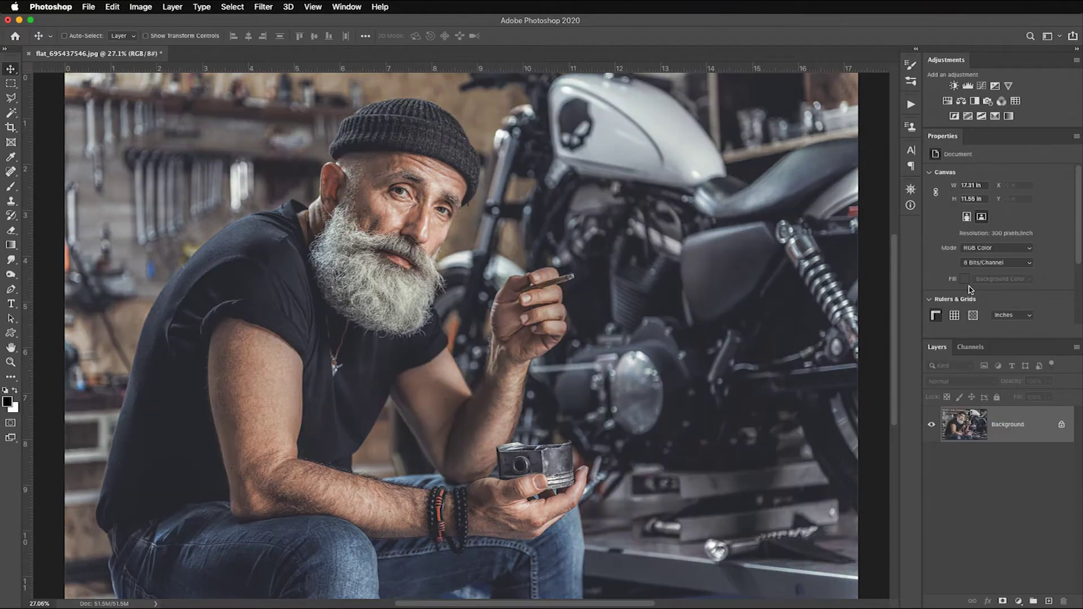
Add a new Levels layer and adjust the Red channel's input levels, black at 44.
left_click(968, 87)
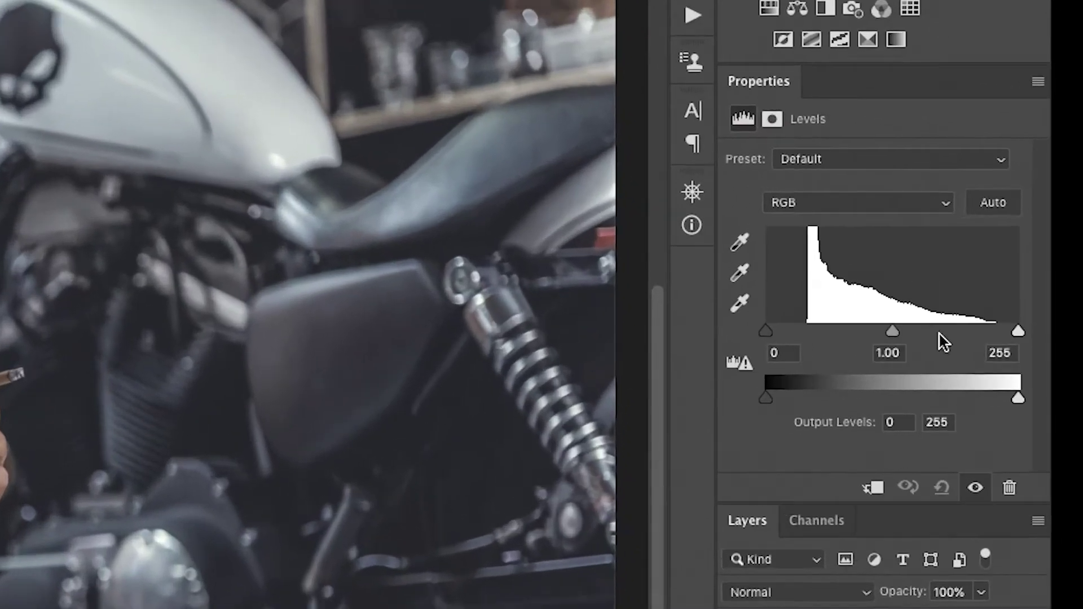
left_click(932, 207)
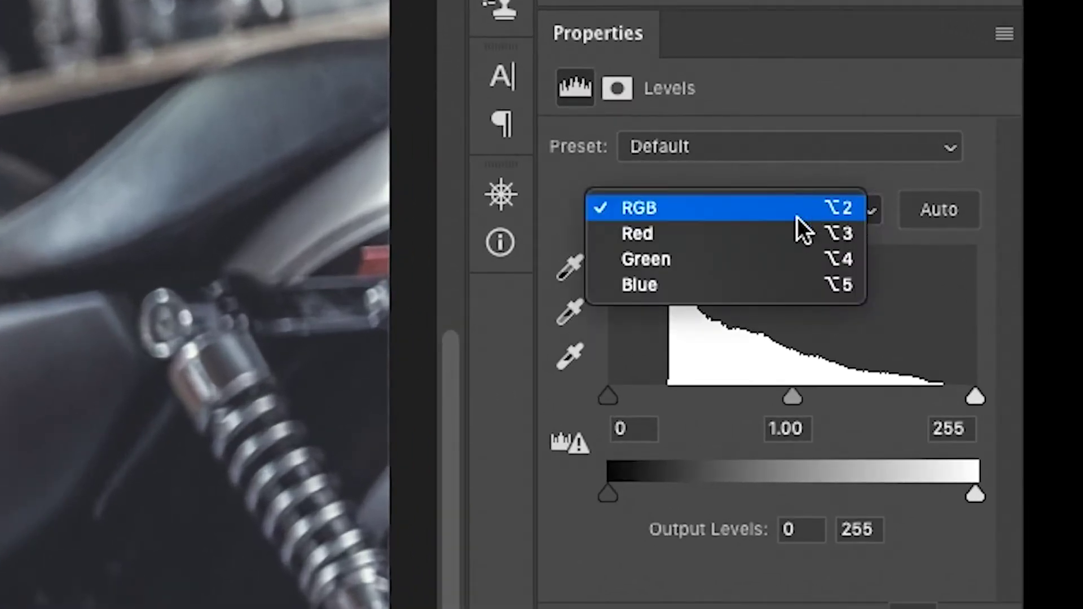
left_click(752, 233)
left_click_drag(607, 397, 670, 401)
left_click_drag(973, 398, 947, 397)
Raise the Green channel's black input to 39 and pull in its white input.
left_click(759, 209)
left_click(757, 233)
left_click_drag(602, 396, 665, 397)
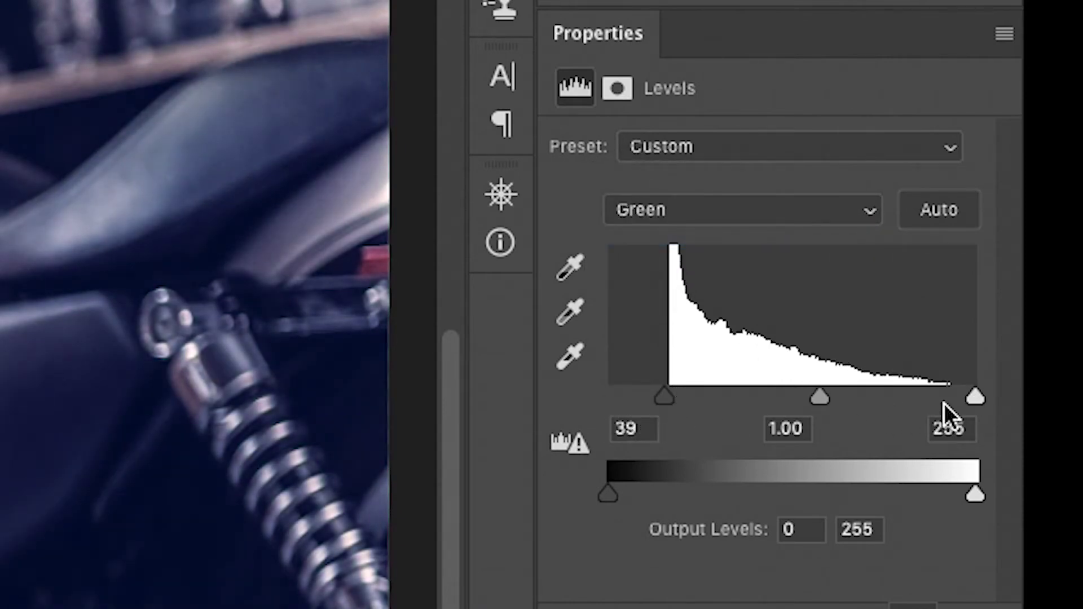
left_click_drag(974, 398, 945, 398)
Set the Blue channel inputs to 44 and 232, then lift RGB midtones to 1.03.
left_click(716, 209)
left_click(708, 237)
left_click_drag(607, 398, 672, 399)
left_click_drag(975, 399, 942, 398)
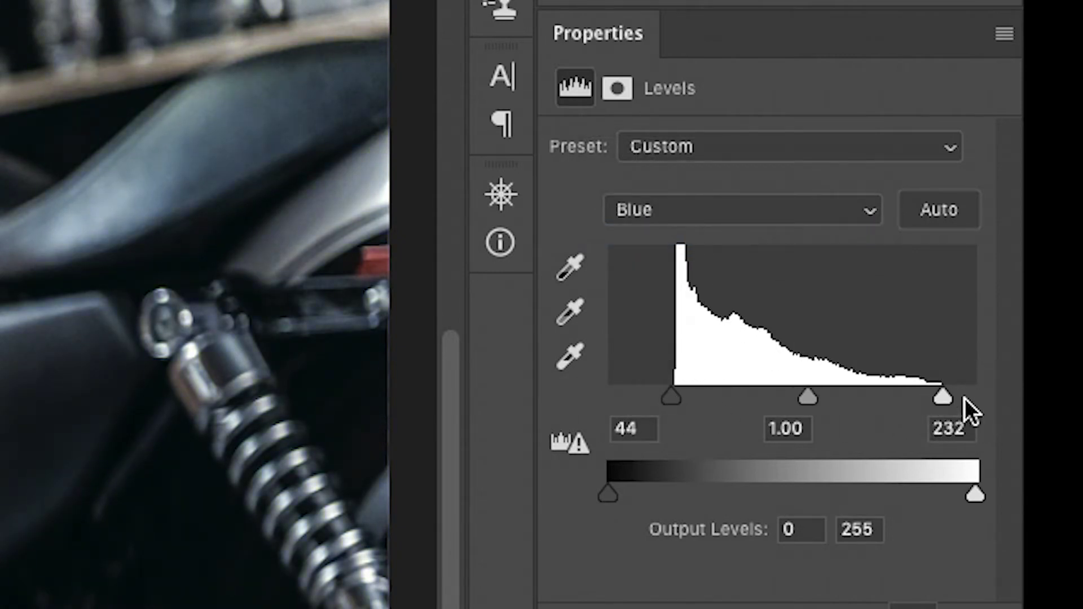
left_click(728, 210)
left_click(712, 131)
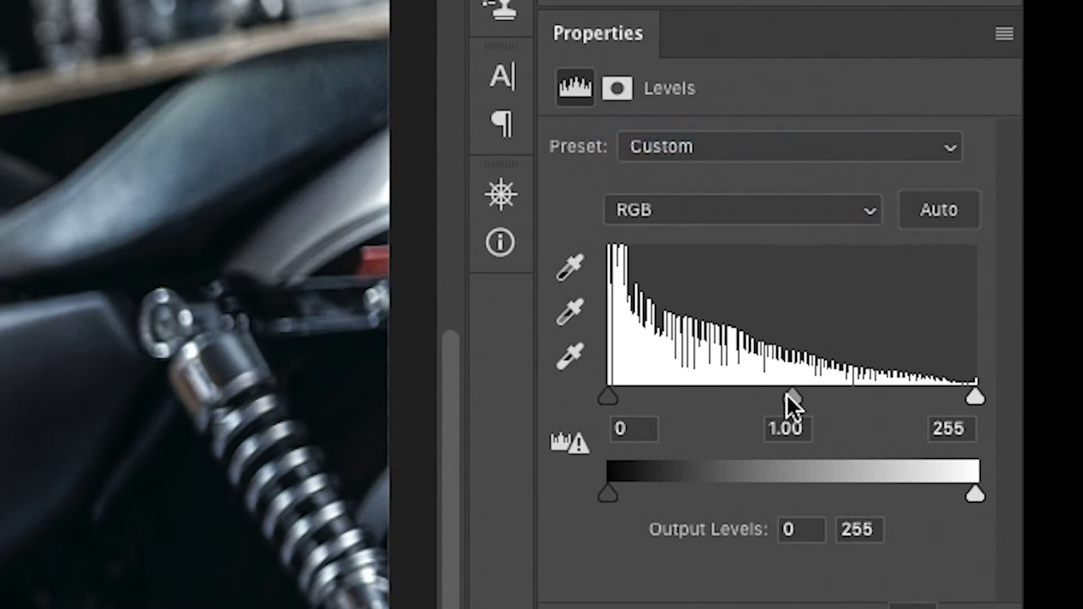
left_click_drag(787, 397, 787, 397)
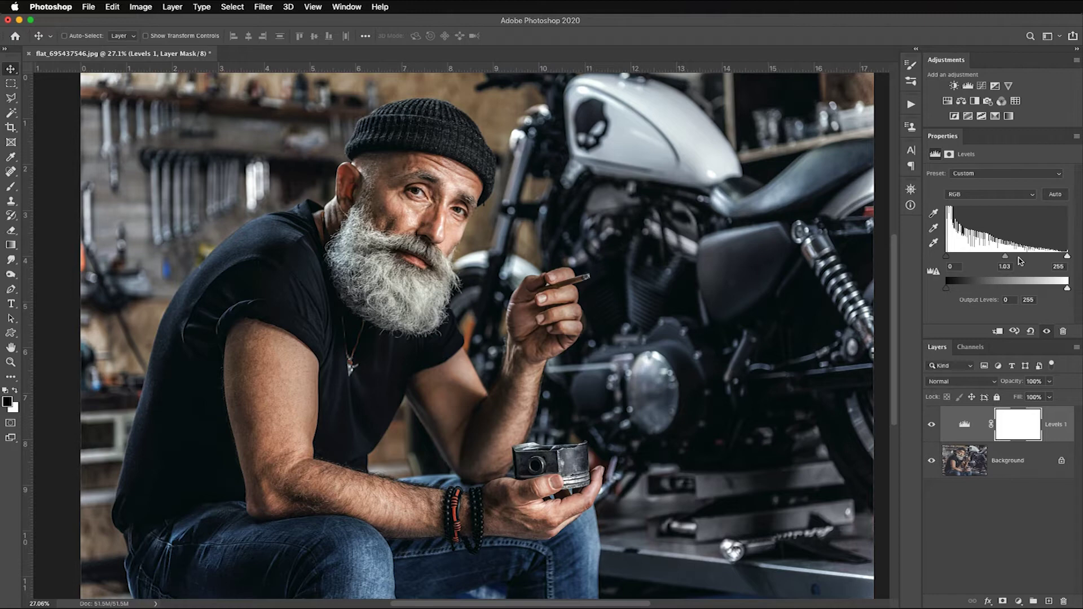
left_click(931, 426)
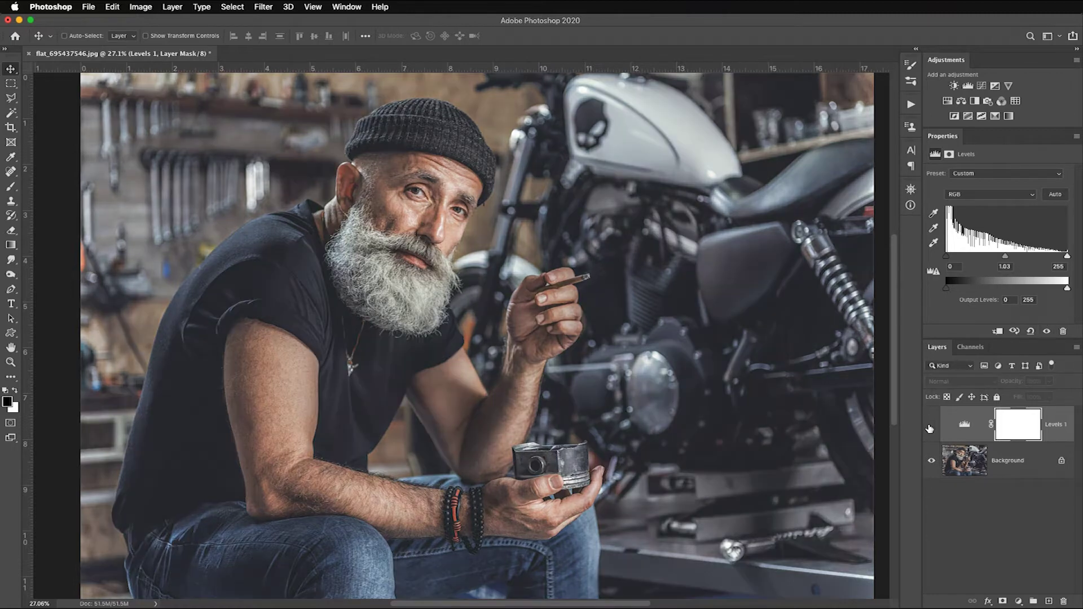
left_click(931, 425)
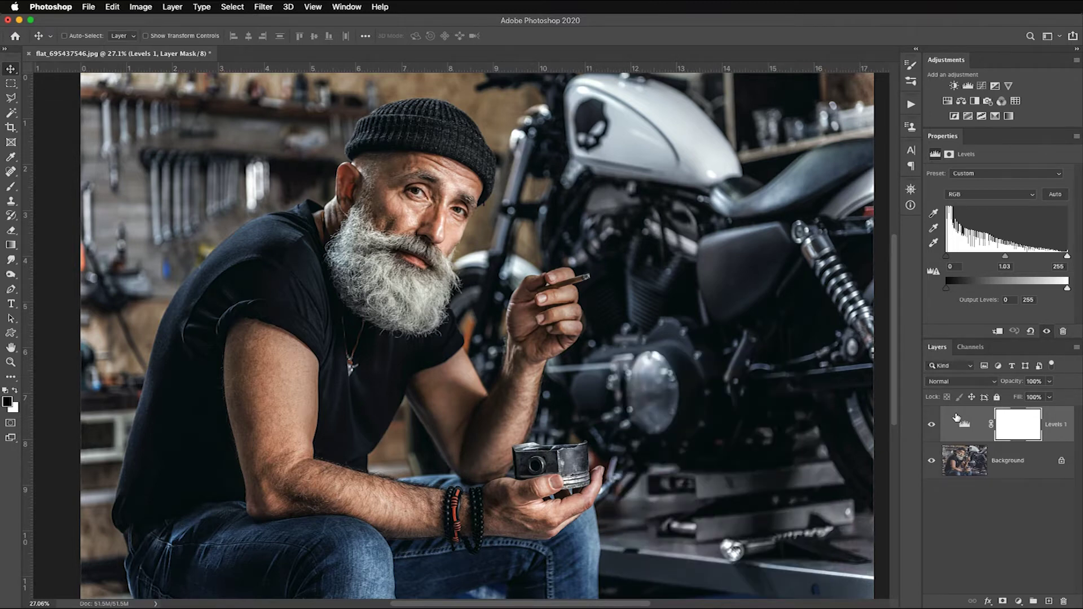
Replace the Levels layer with a default one and pick the black-point eyedropper.
key("Delete")
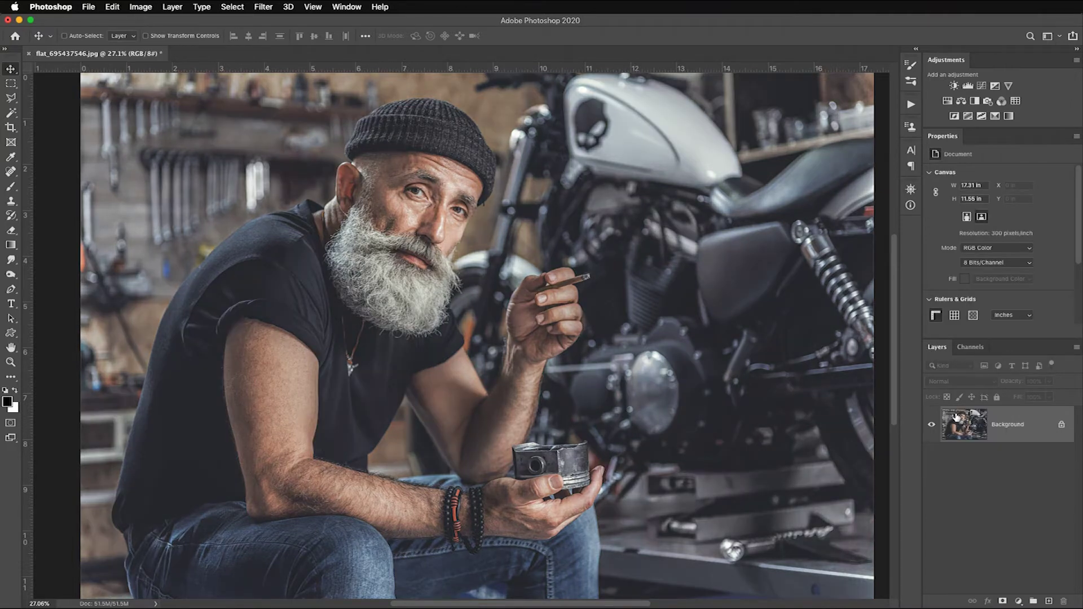
left_click(968, 86)
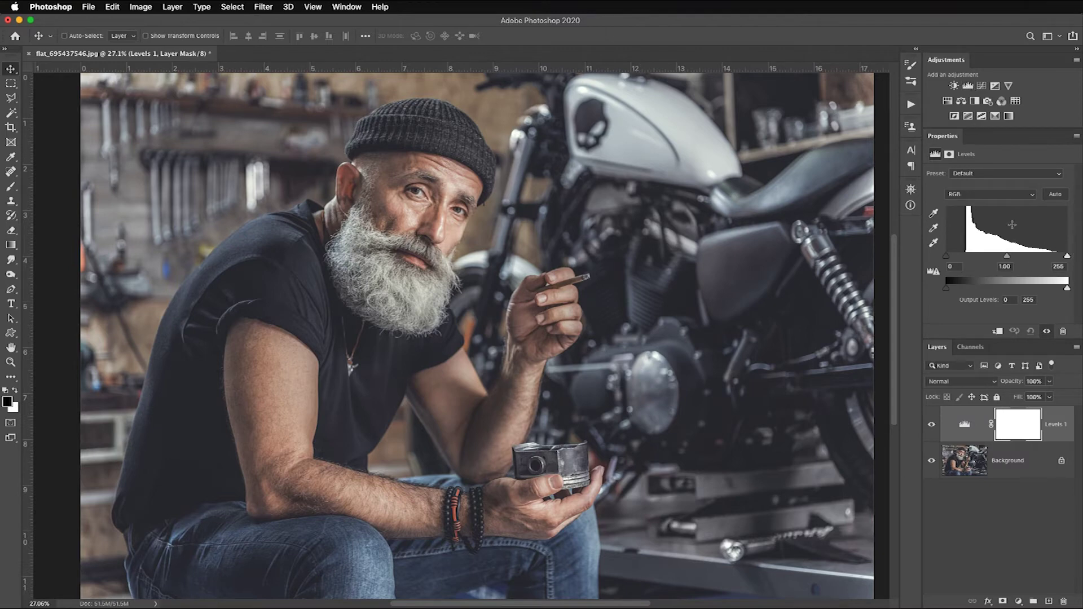
left_click(934, 216)
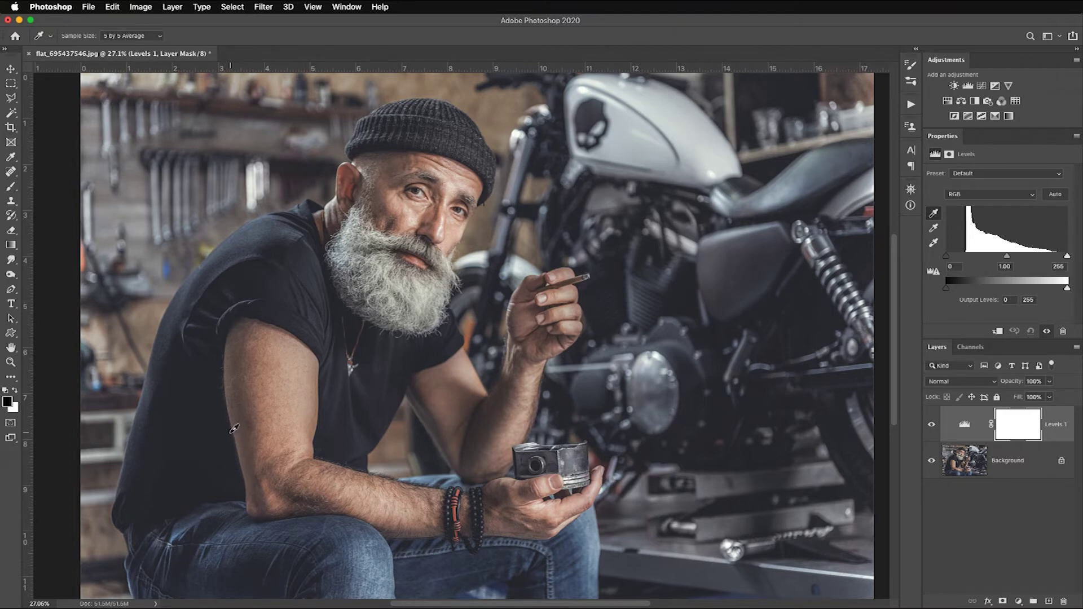
Sample the black point from a deep shadow and the white point from the fuel tank, then brighten the midtones slightly.
left_click(337, 285)
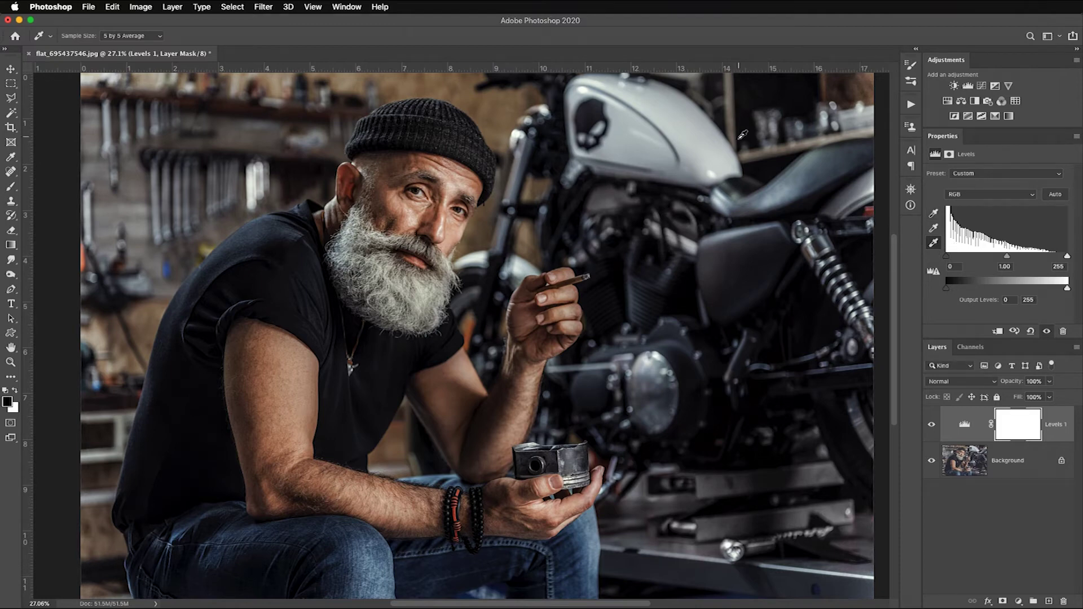
left_click(716, 171)
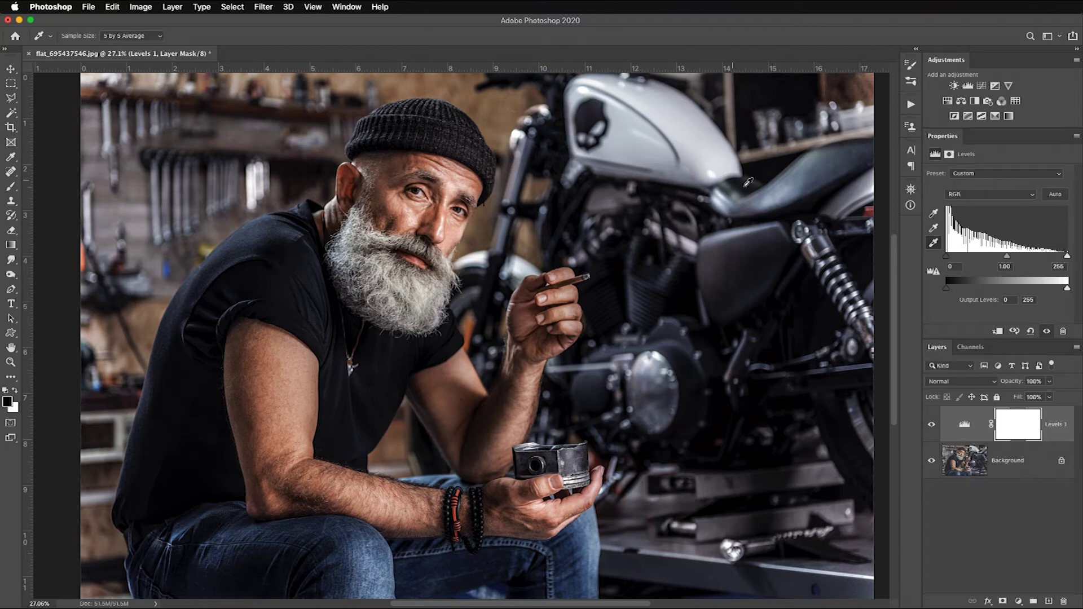
mouse_move(1006, 257)
left_mouse_down()
mouse_move(1017, 258)
mouse_move(1000, 261)
left_mouse_up()
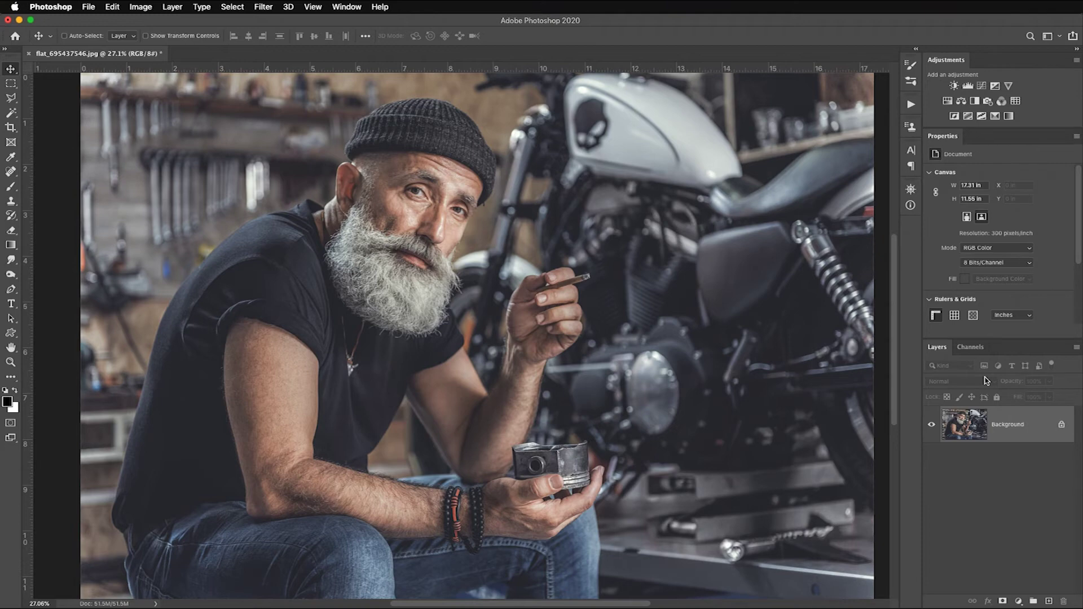
left_click(967, 88)
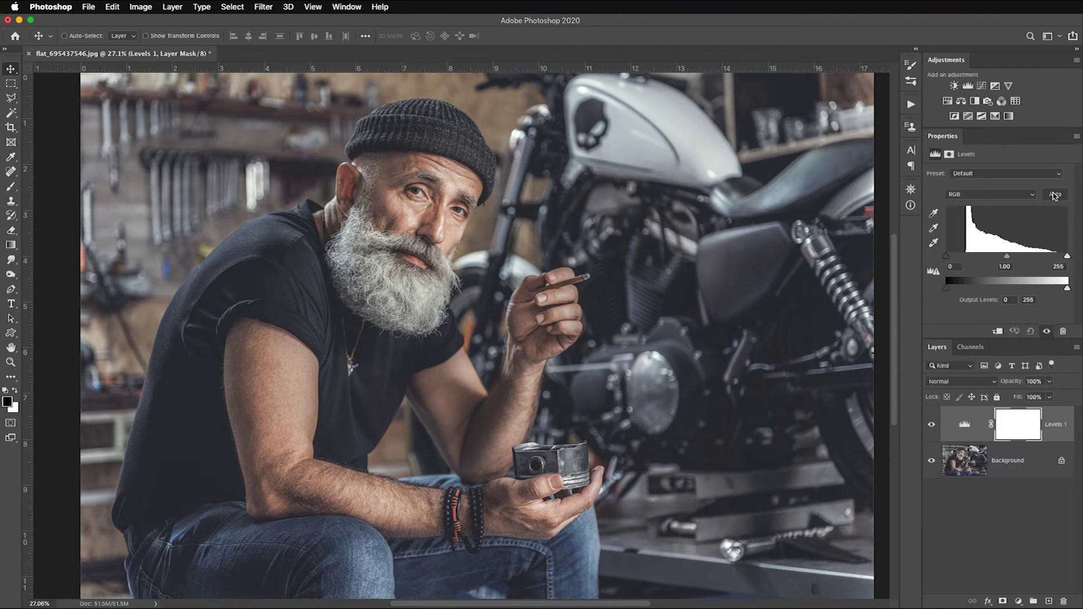
left_click(1055, 195)
left_click(1056, 196)
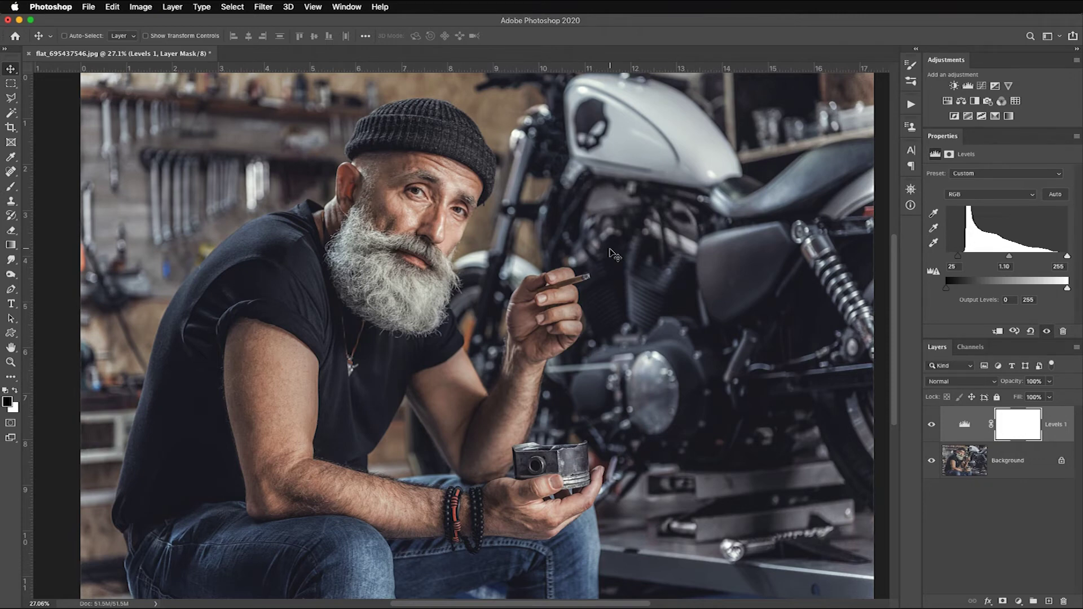
key("Delete")
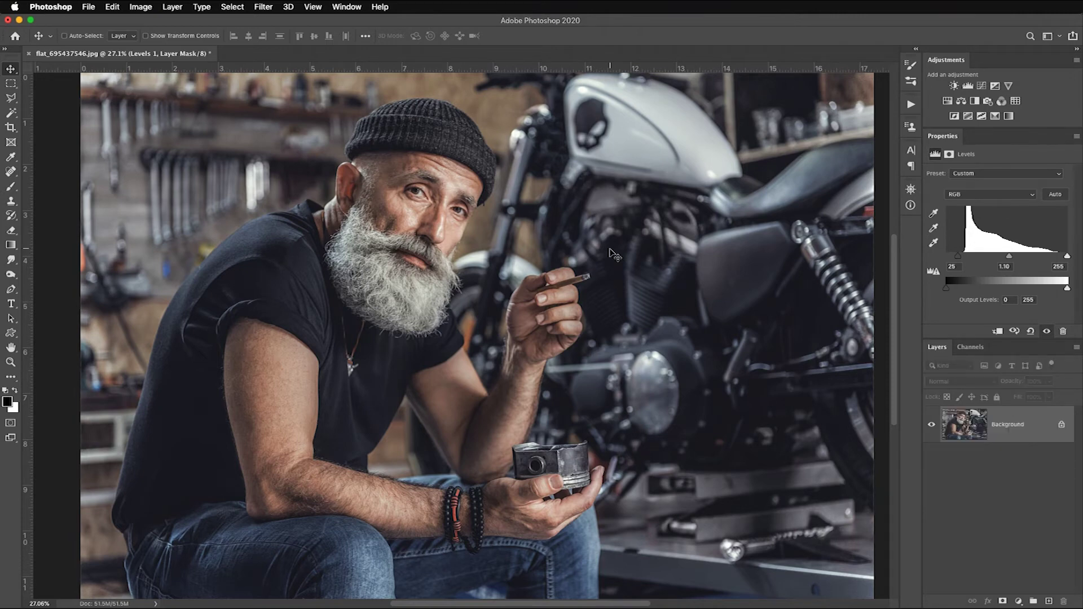
Add a new Levels layer and narrow the Photoshop window to reveal Bridge behind it.
left_click(967, 86)
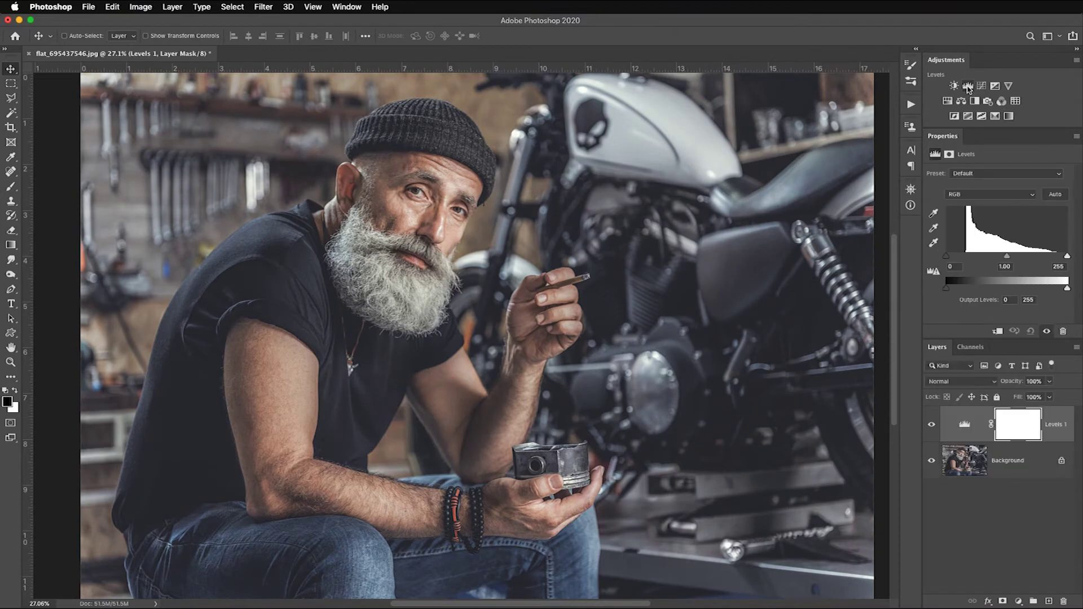
left_click(1076, 139)
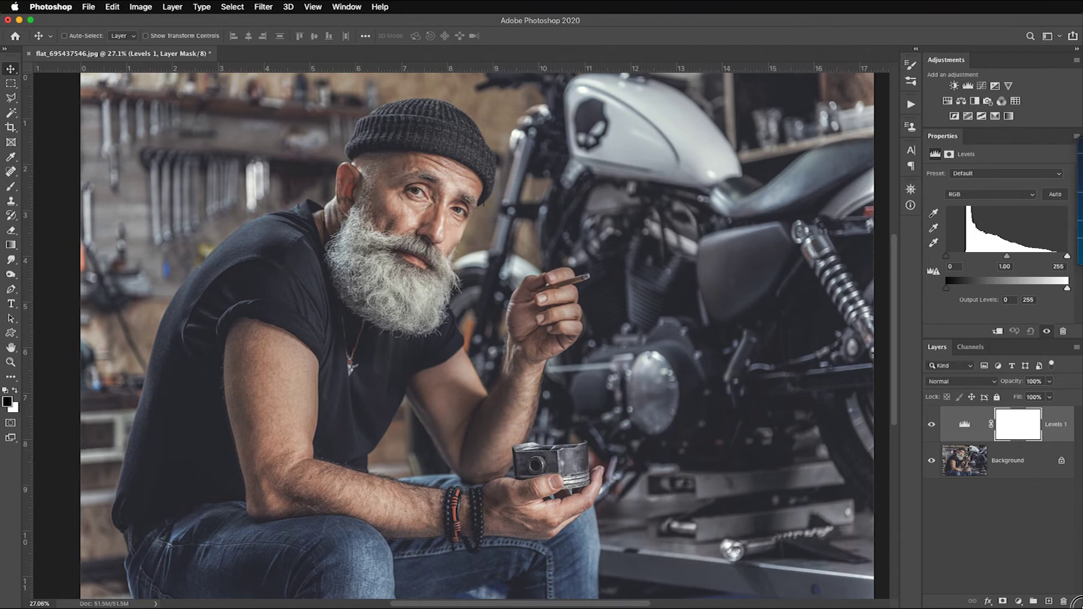
left_click(1077, 585)
left_click_drag(1077, 585, 923, 573)
left_click(916, 138)
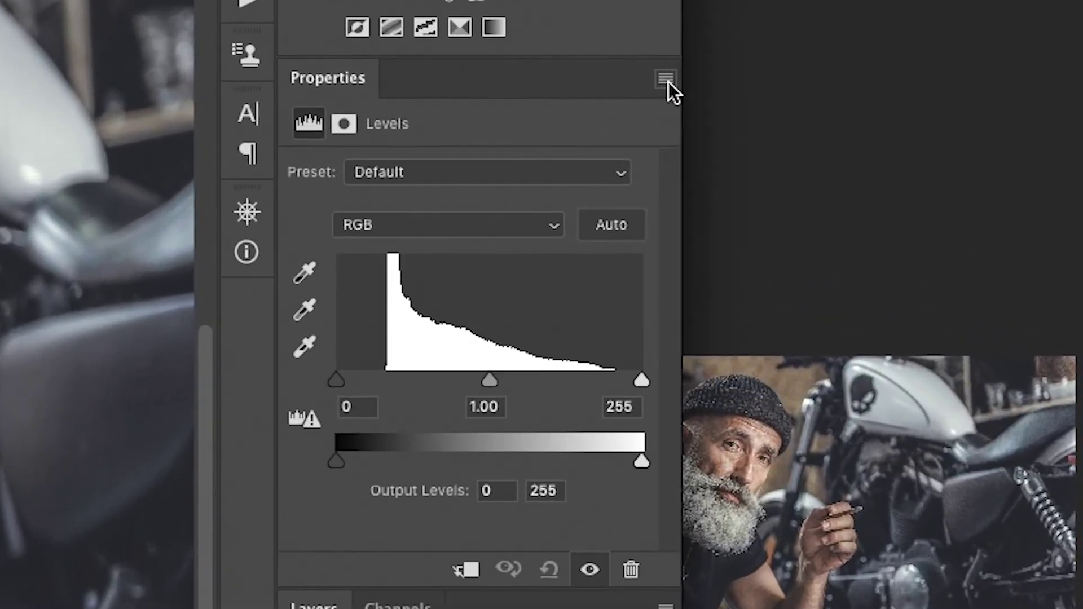
Open Auto Color Correction Options from the Levels Properties menu and move the dialog aside.
left_click(666, 80)
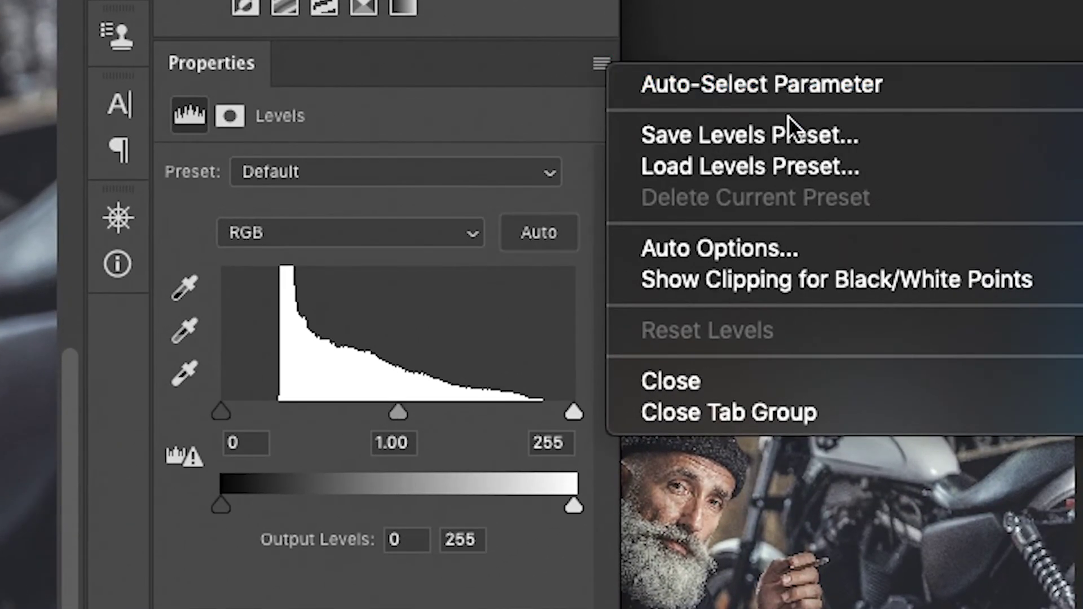
left_click(763, 248)
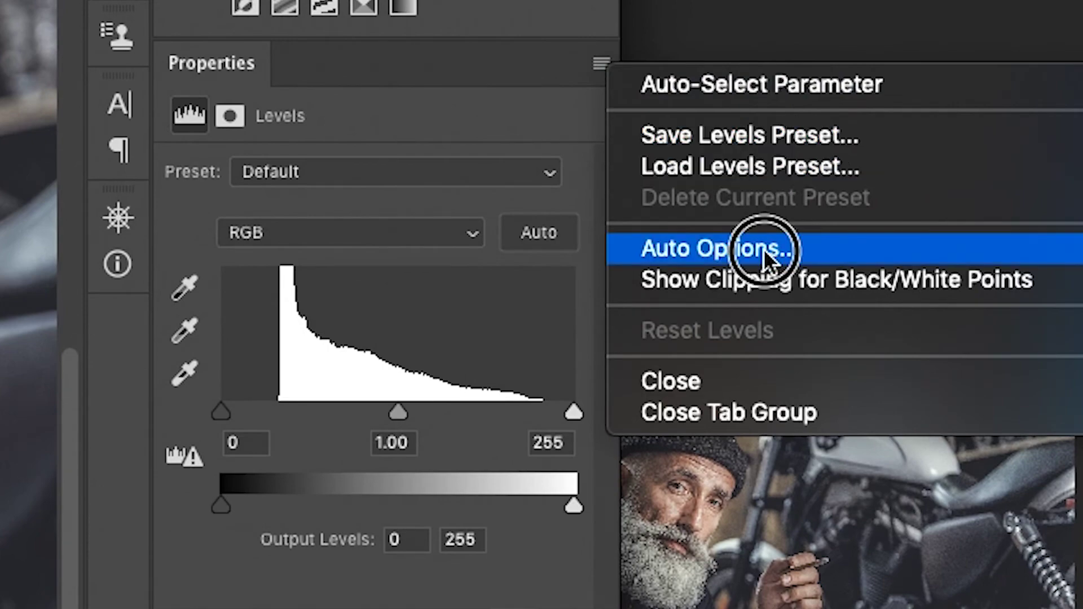
left_click_drag(739, 278, 630, 101)
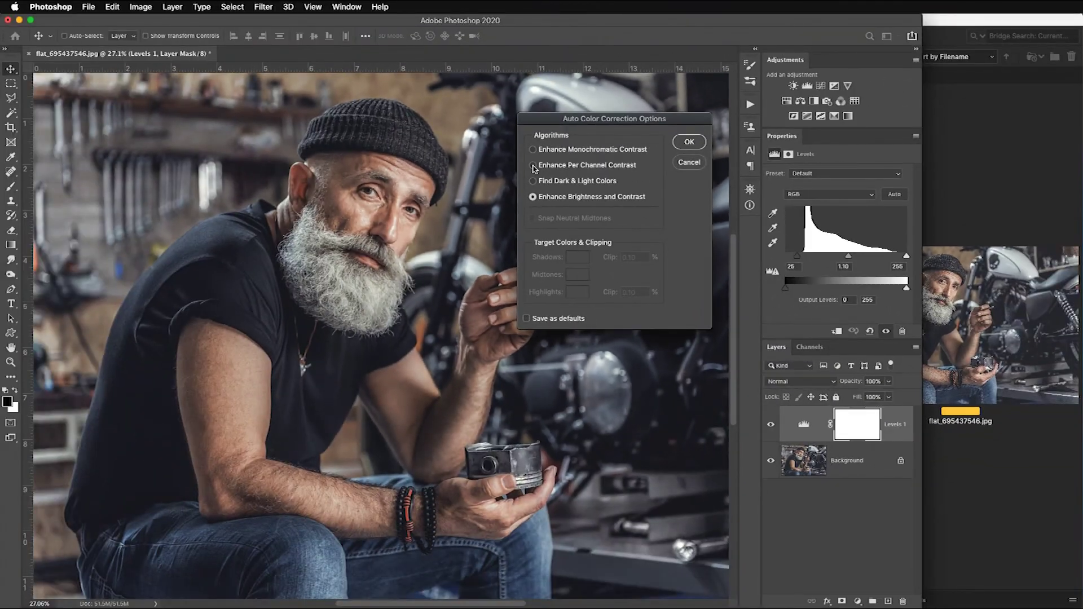
Save Enhance Per Channel Contrast as the auto default, then undo Levels back to 0, 1.00, 255.
left_click(533, 165)
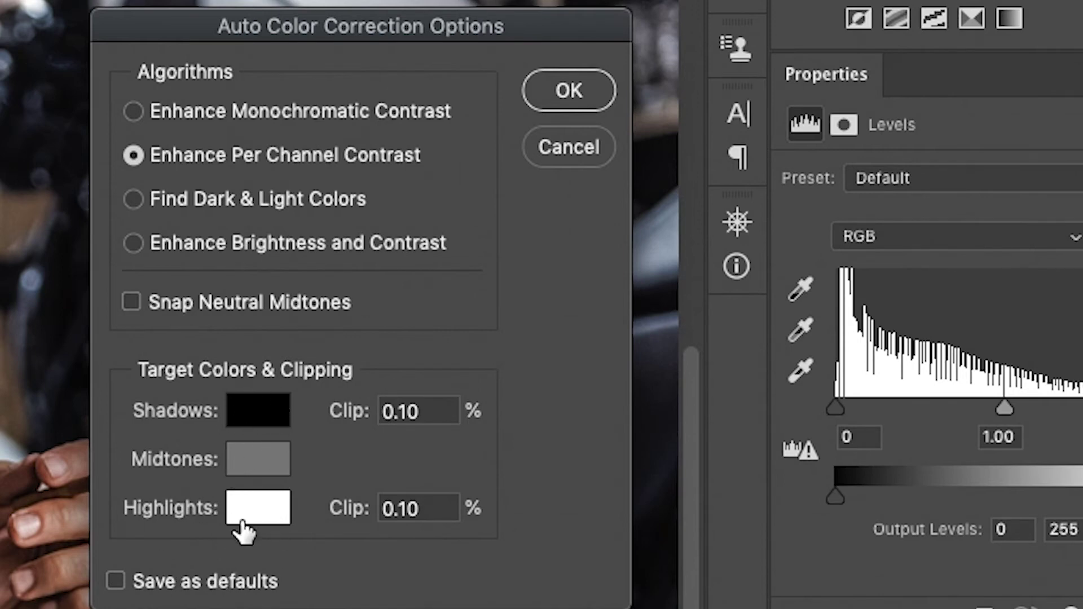
left_click(115, 589)
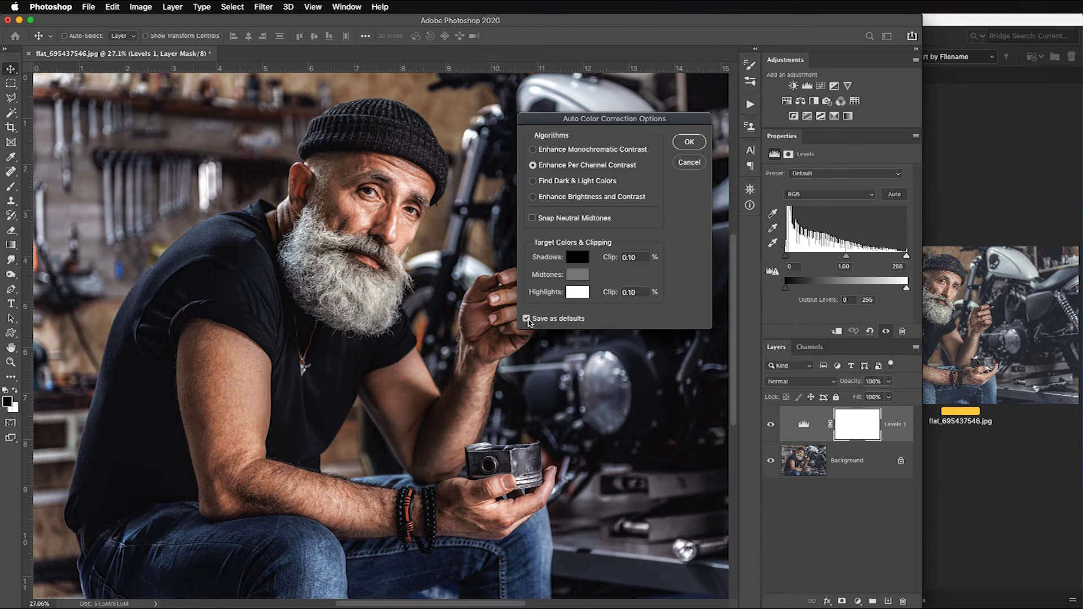
left_click(689, 143)
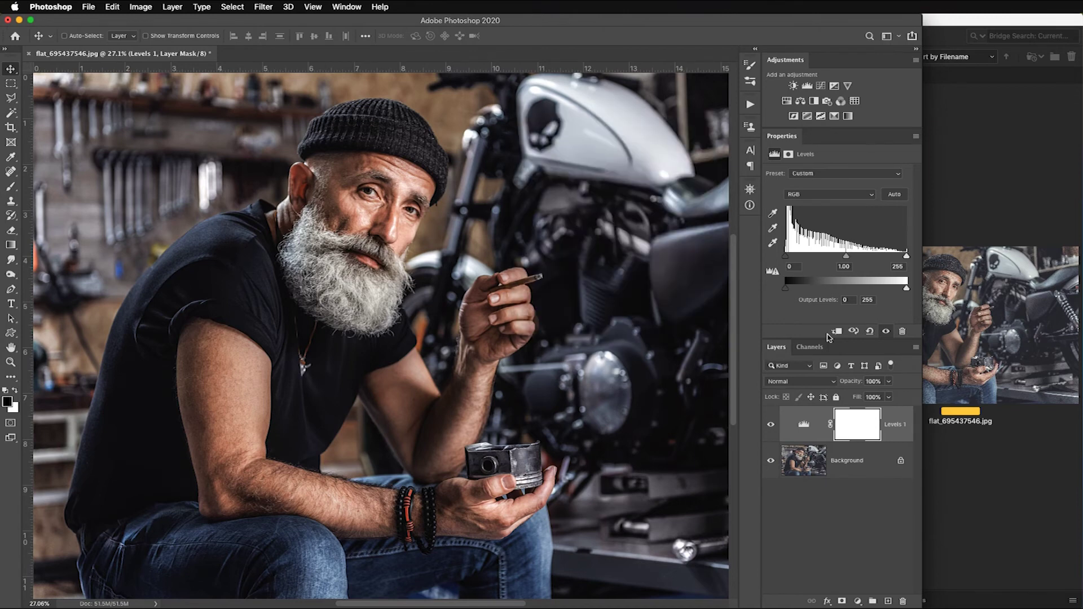
key("super+z")
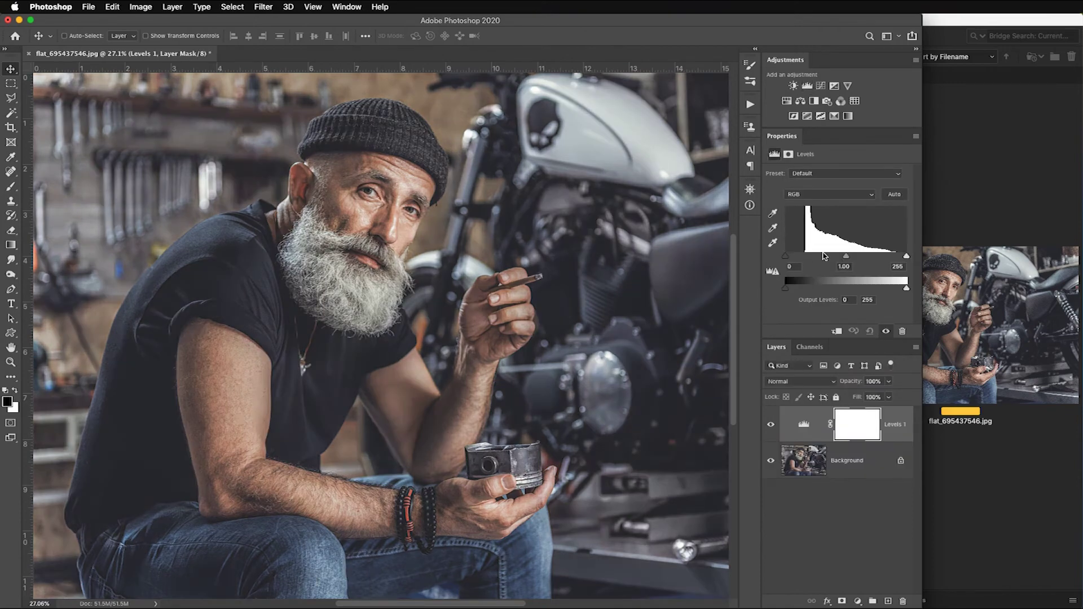
Apply Auto Levels to the biker portrait and brighten its midtones slightly.
left_click(893, 195)
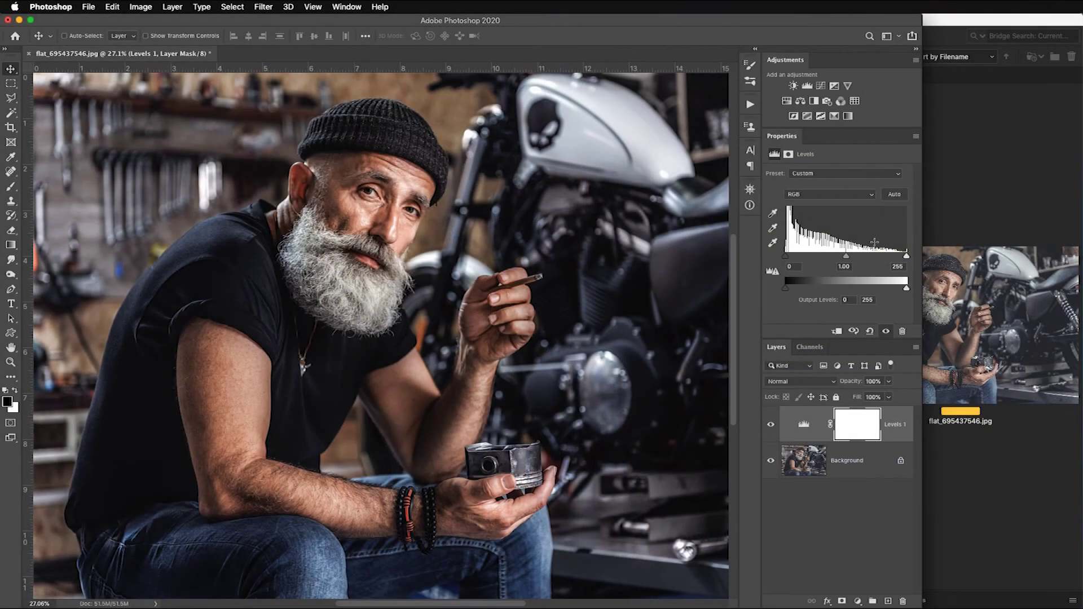
left_click_drag(846, 257, 839, 261)
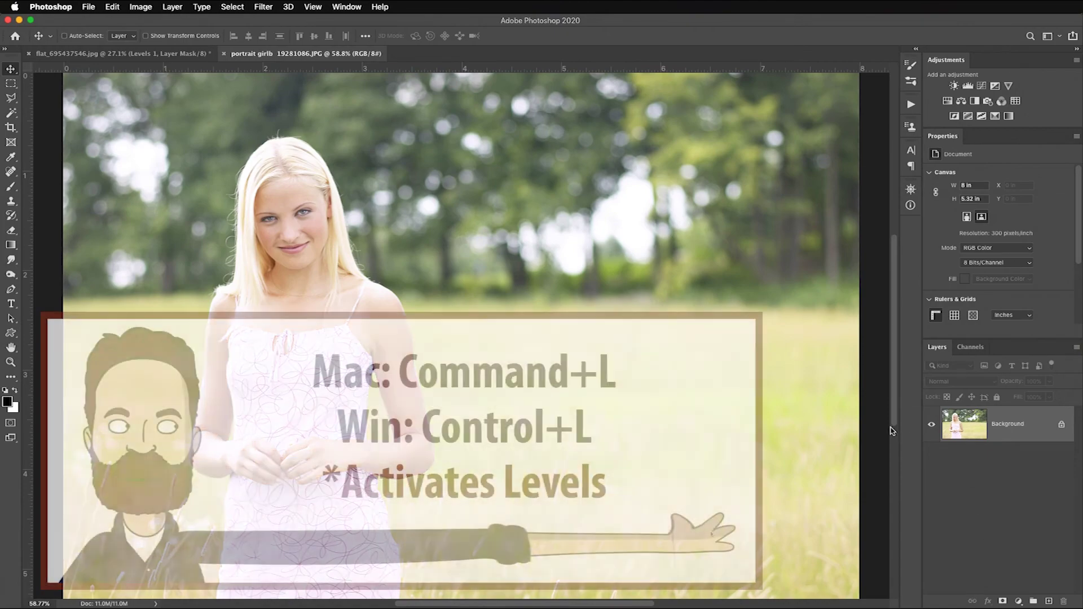
Preview the girl photo's highlight clipping in Levels with white at 255, then cancel unchanged.
key("super+l")
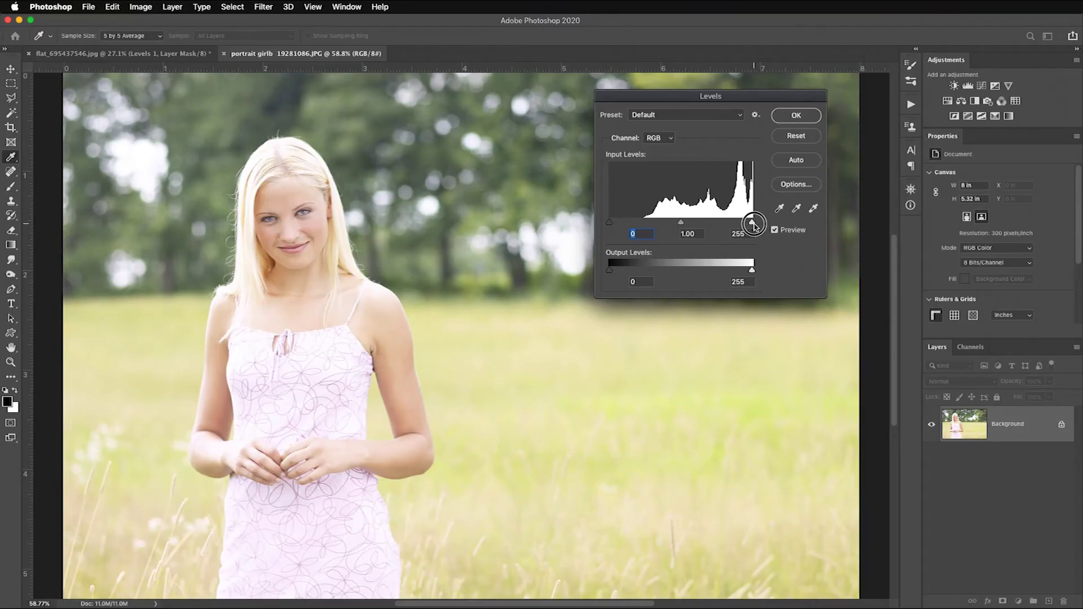
left_click_drag(704, 373, 703, 374)
left_click_drag(751, 226, 757, 227)
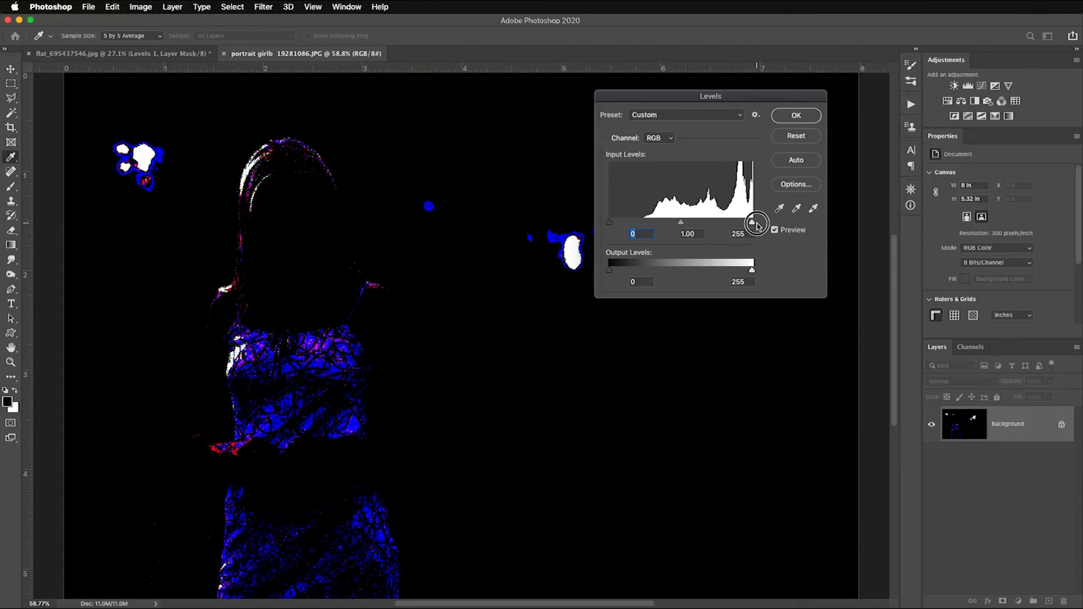
left_click_drag(757, 226, 757, 225)
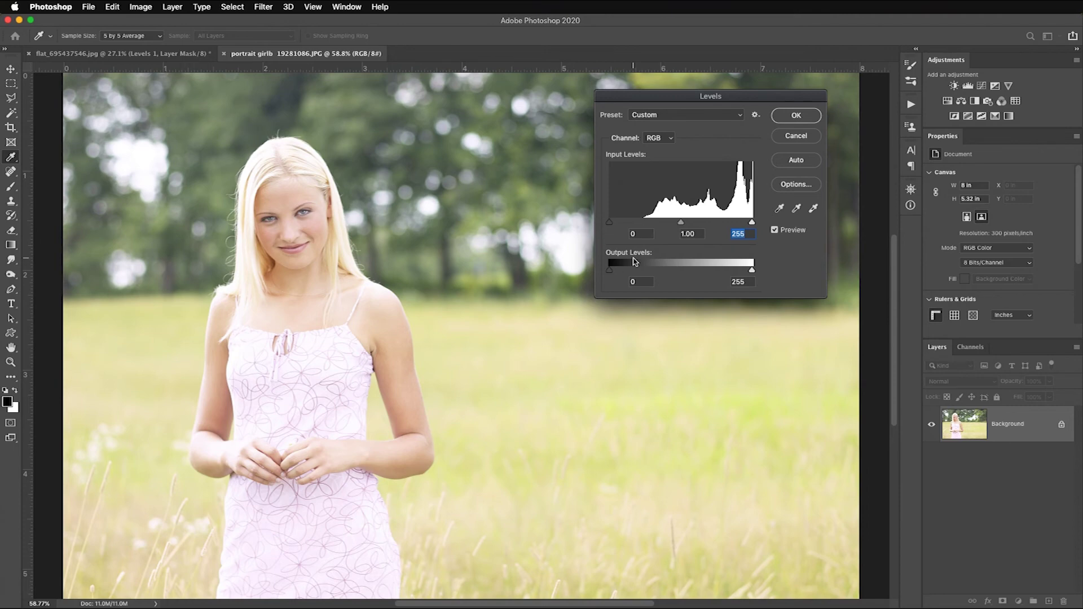
key("Escape")
Add a test Levels layer with black point 57, then delete it.
left_click(967, 86)
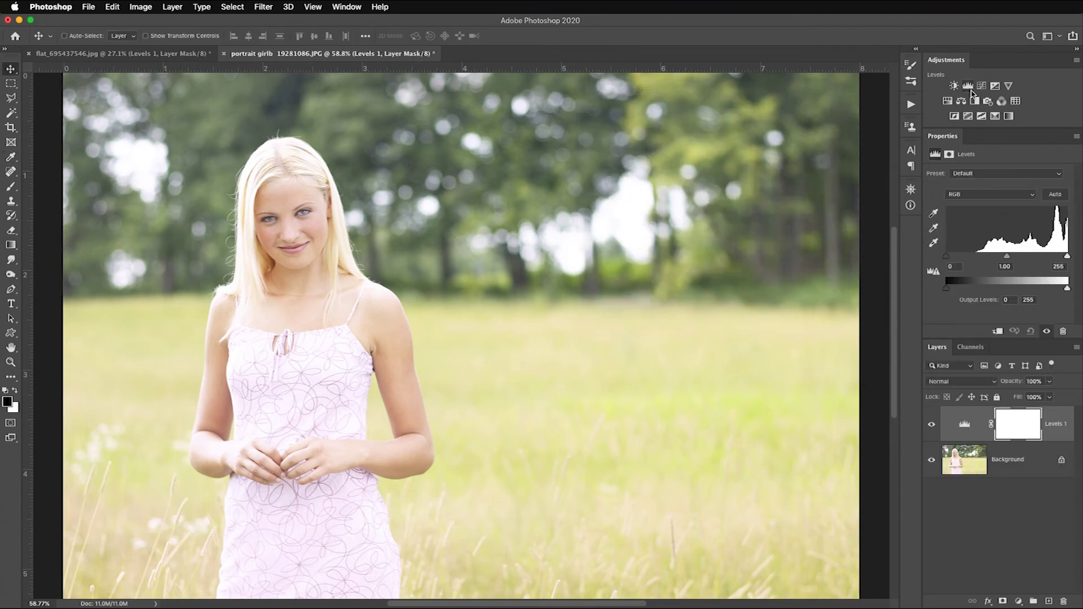
left_click_drag(946, 256, 1015, 258)
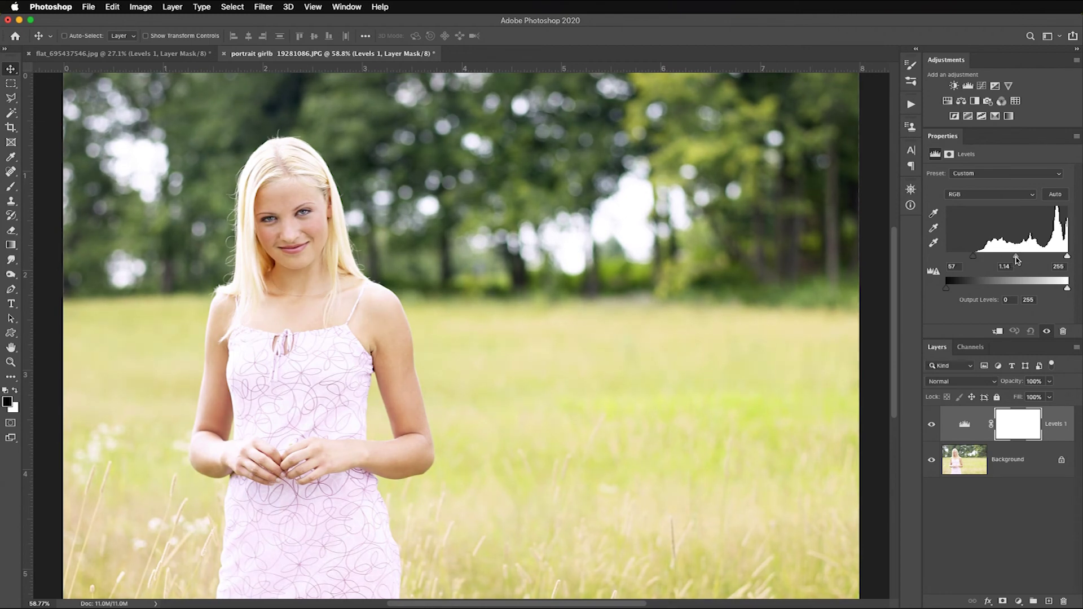
left_click(1063, 331)
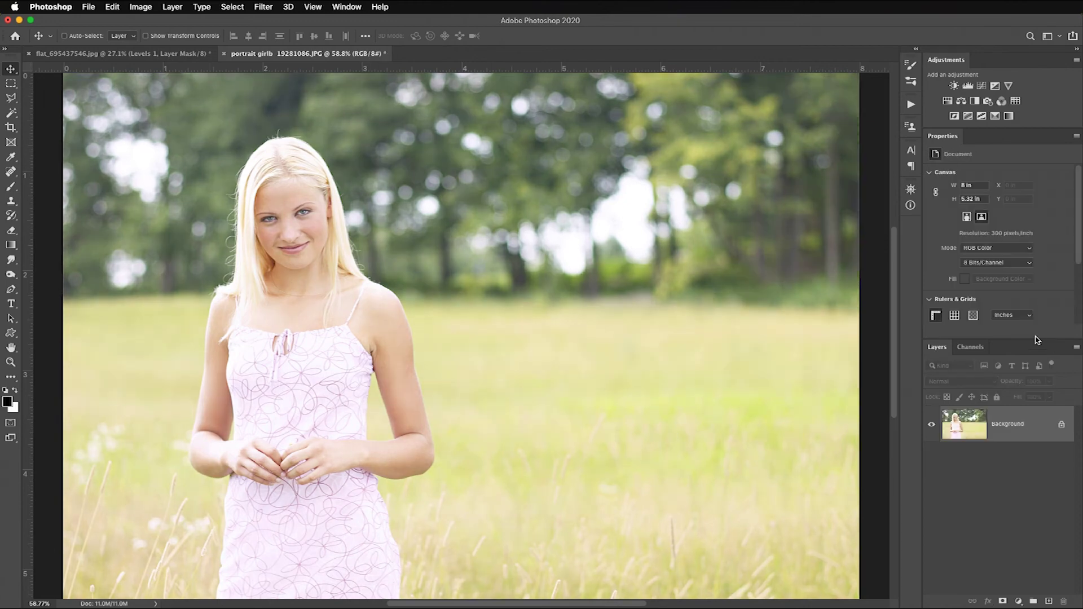
Add a fresh Levels layer with Auto, midtones 1.13 and output white 251.
left_click(967, 86)
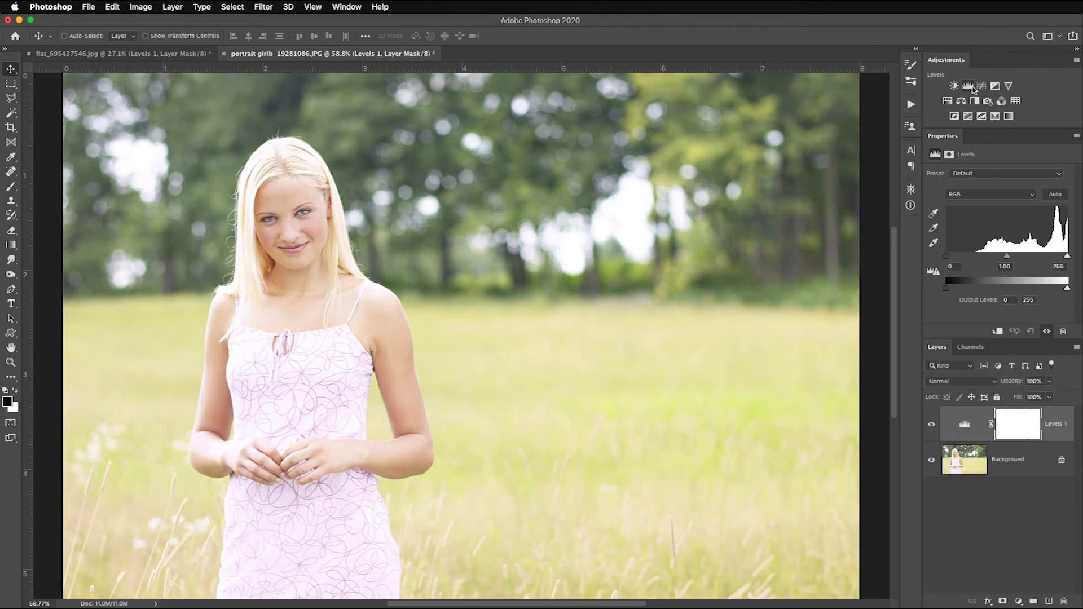
left_click(1055, 197)
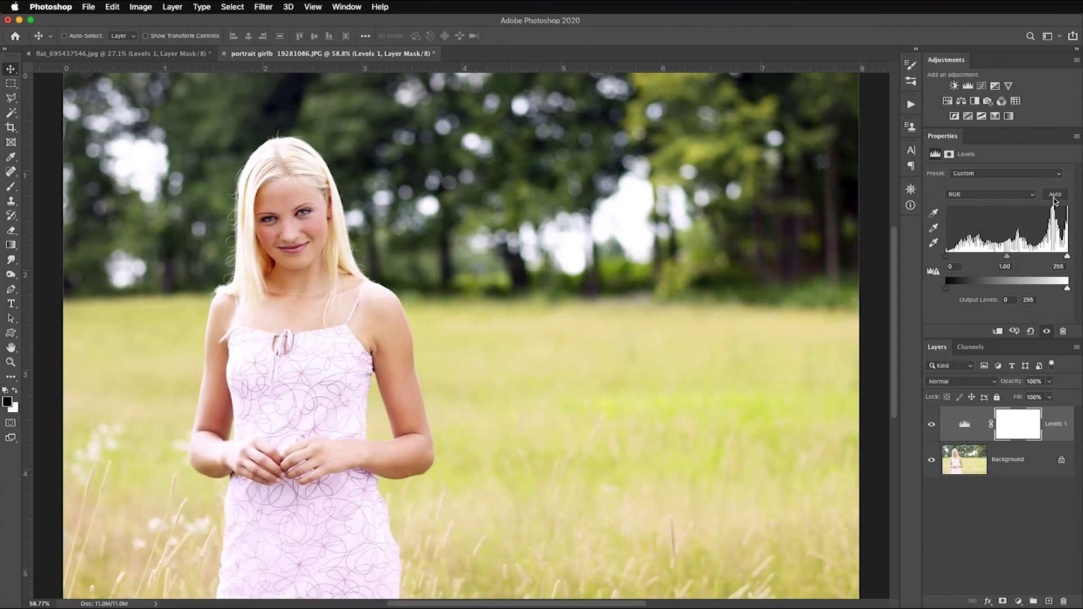
left_click_drag(1007, 256, 1002, 260)
left_click_drag(1066, 288, 1067, 291)
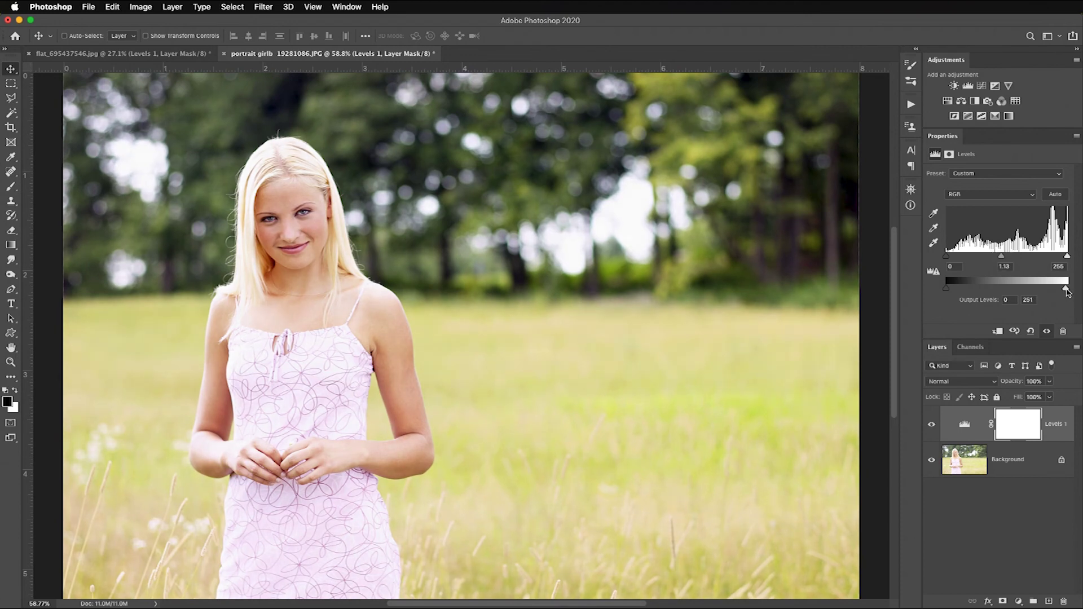